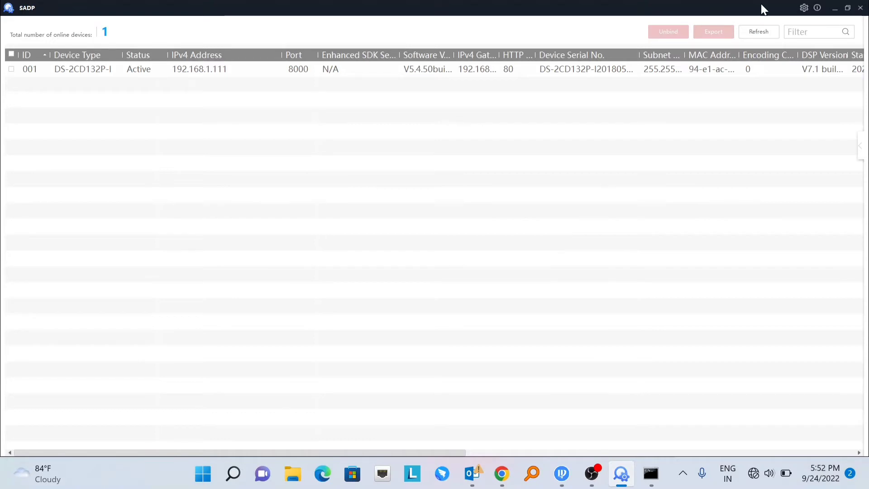
- Rescan in SADP to confirm the camera at 192.168.1.111 is online, then bring up Dahua ConfigTool
left_click(758, 33)
left_click(189, 74)
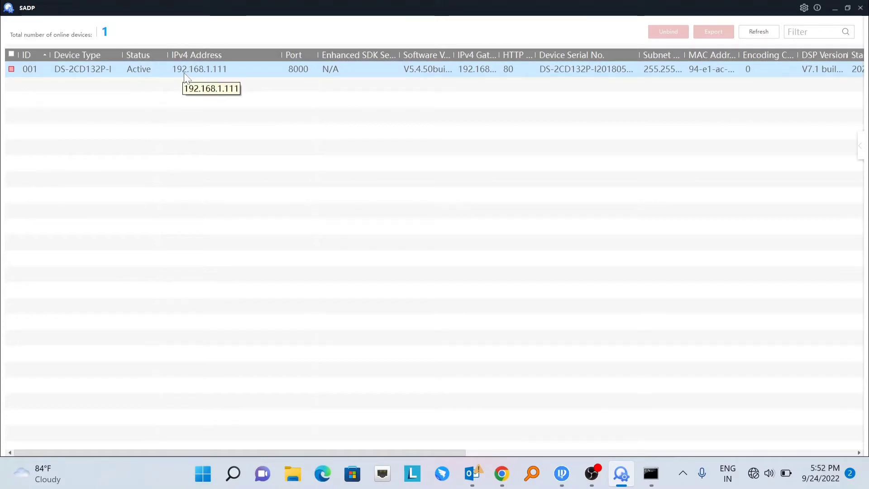
left_click(215, 74)
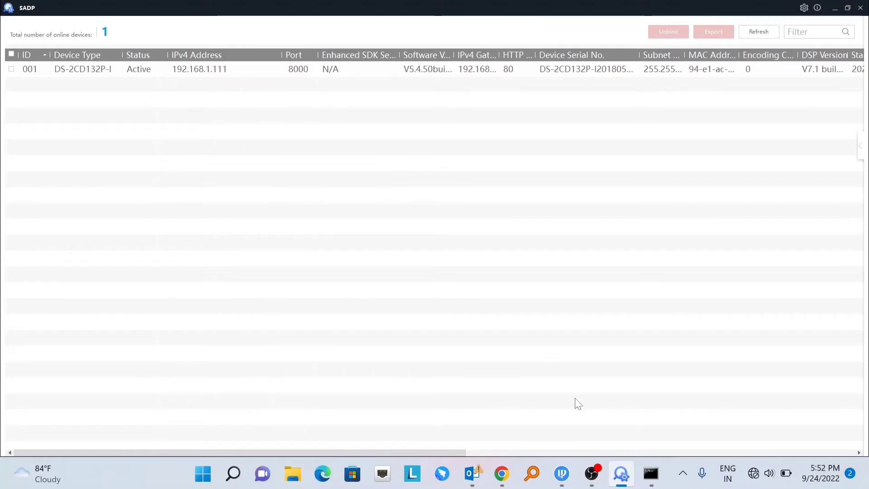
left_click(563, 481)
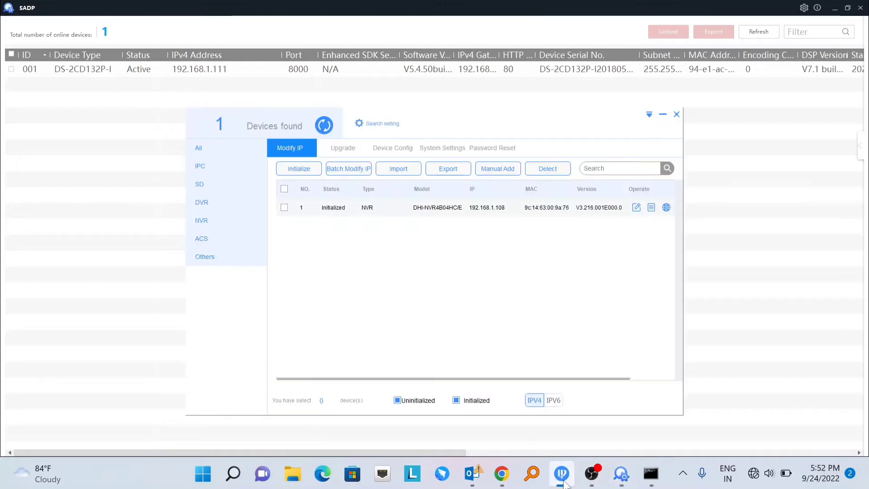
- Rescan in ConfigTool to find the NVR at 192.168.1.108, then switch to the command prompt
mouse_move(561, 481)
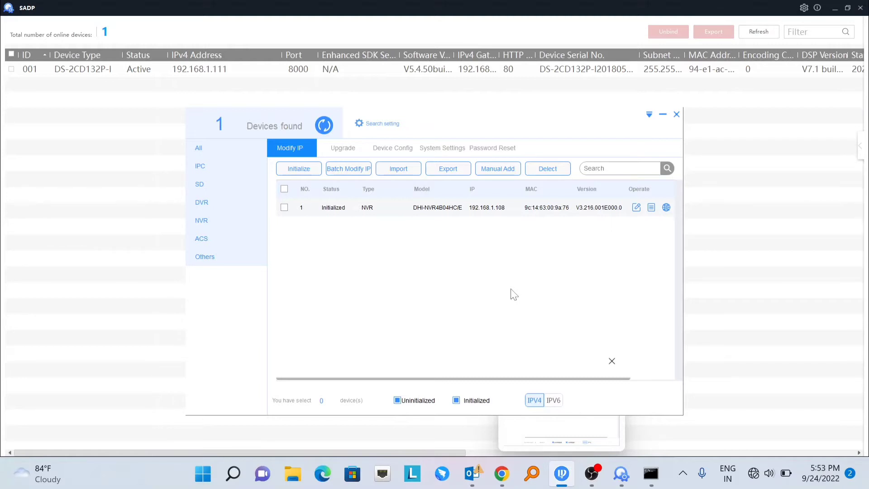
left_click(324, 126)
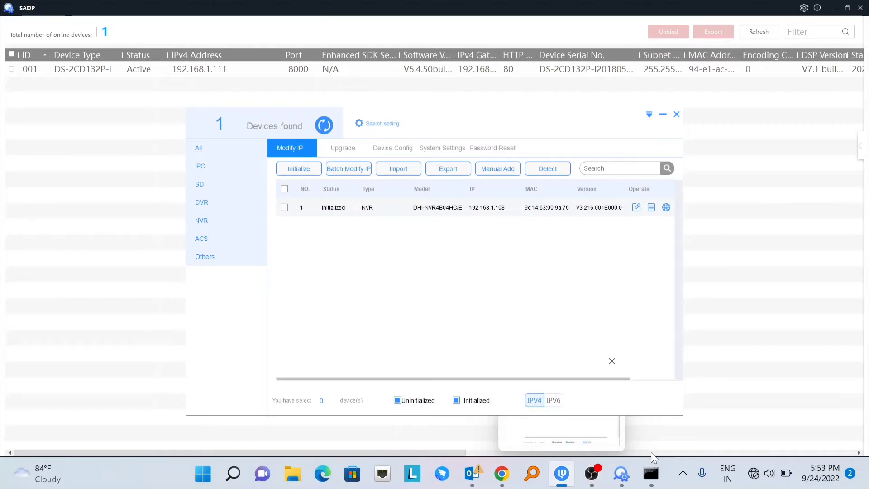
left_click(651, 475)
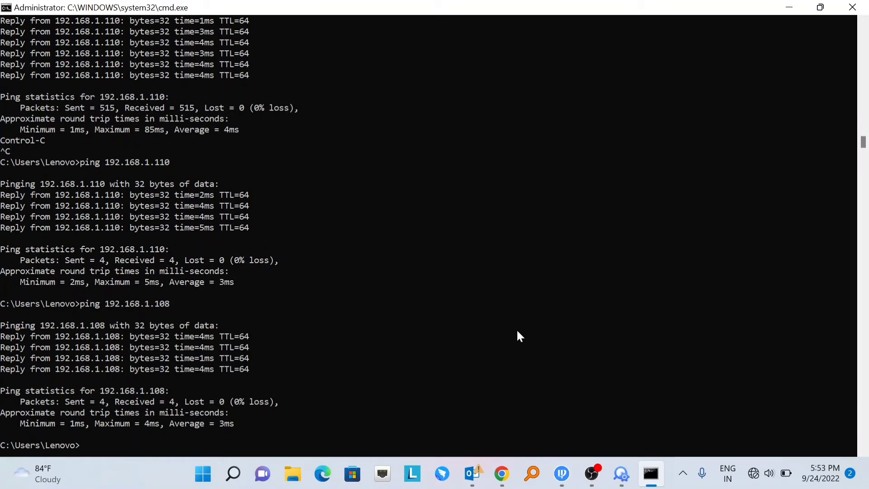
- Ping the camera at 192.168.1.111
key("Up")
key("BackSpace")
key("BackSpace")
type("111")
key("Return")
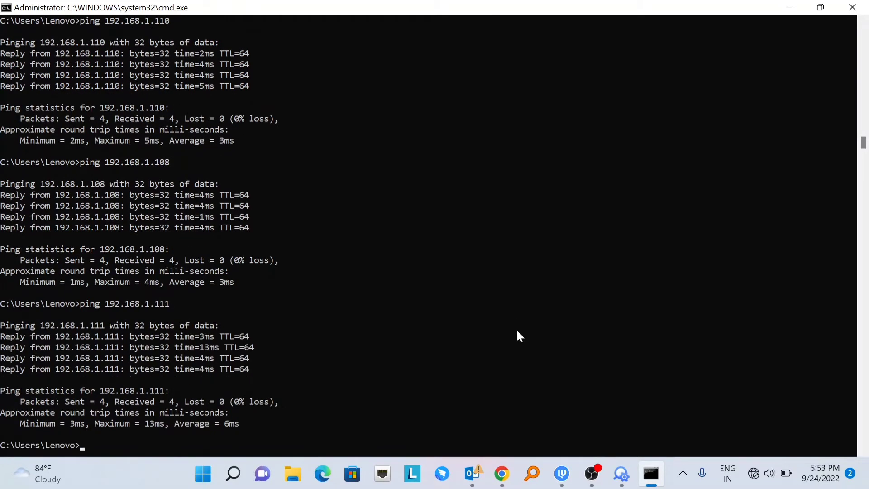
- Ping the NVR at 192.168.1.108
key("Up")
key("BackSpace")
key("BackSpace")
type("08")
key("Return")
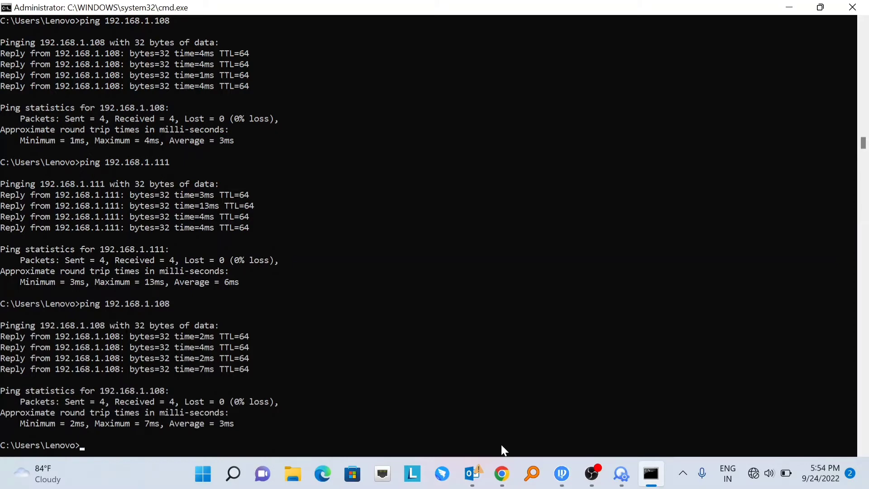
- Close the camera's configuration tab and load 192.168.1.108 in IE Tab
left_click(502, 474)
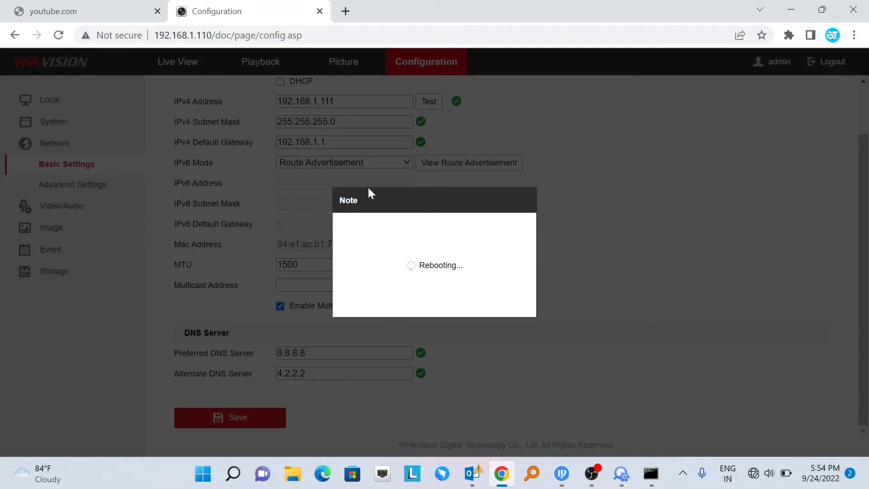
left_click(320, 11)
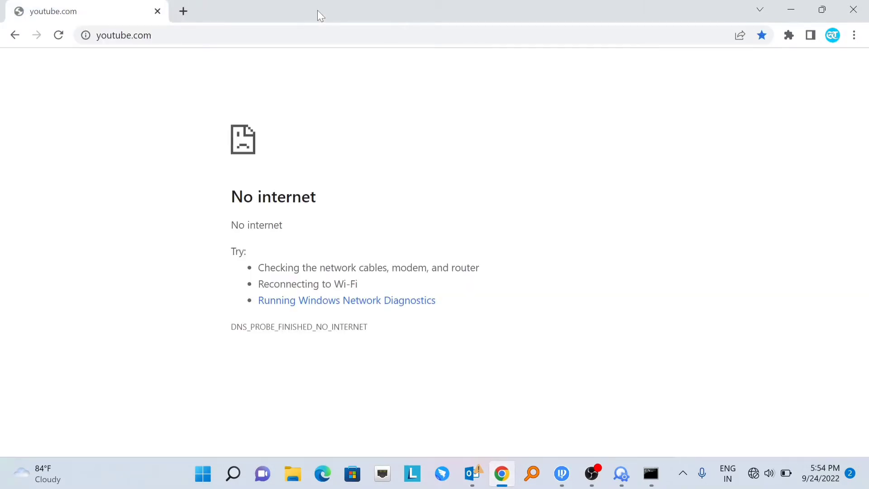
left_click(789, 36)
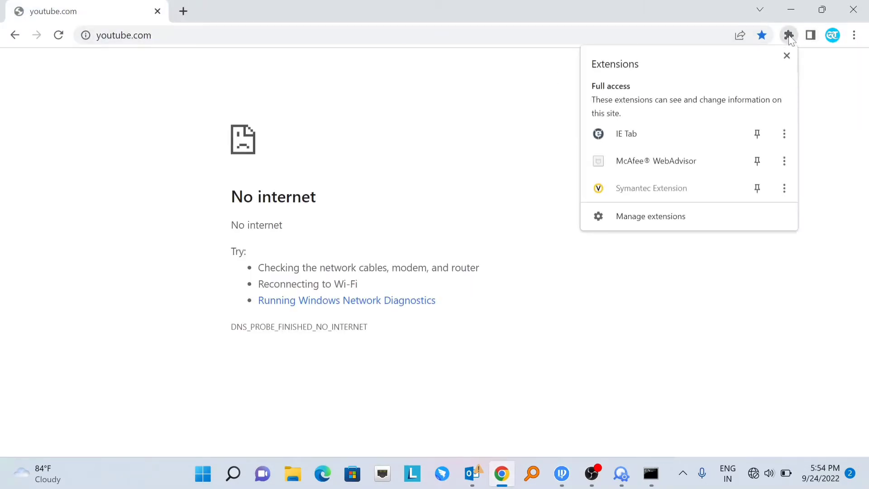
left_click(640, 140)
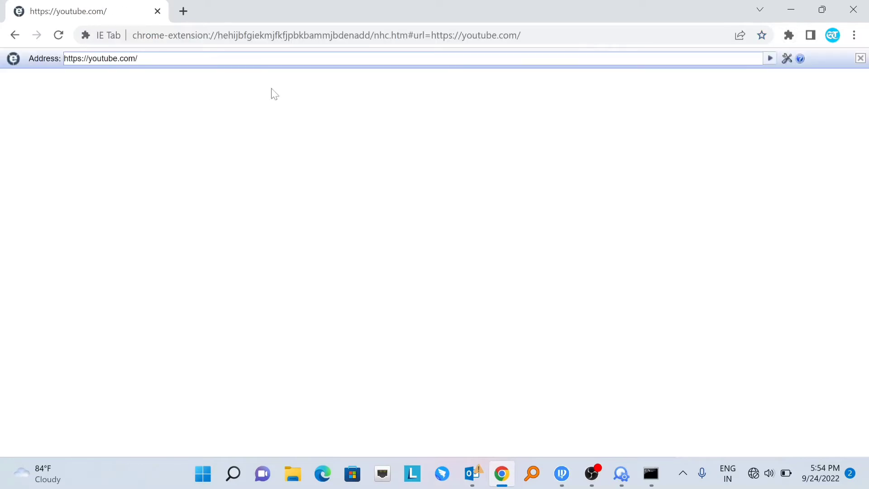
left_click(113, 58)
key("BackSpace")
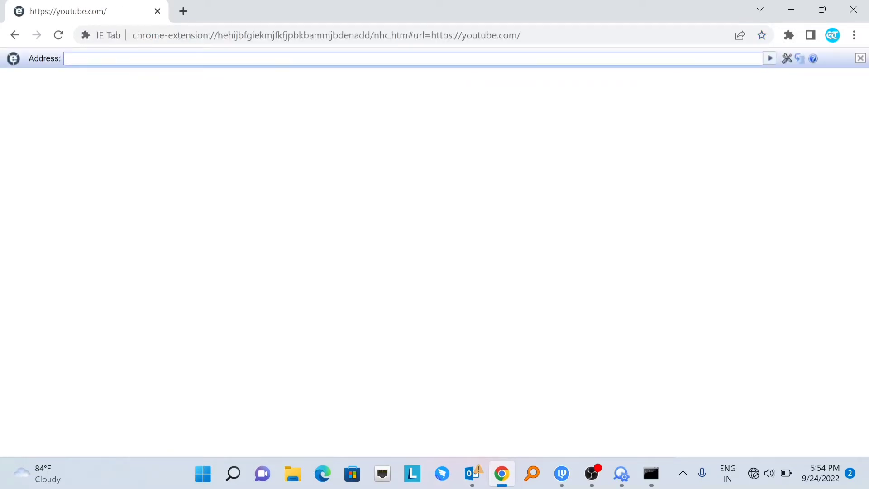
left_click(66, 58)
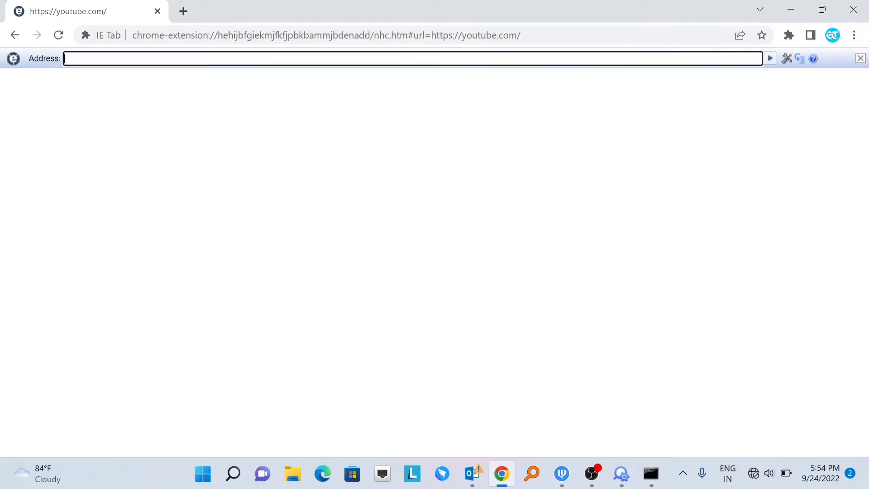
type("192.168.1.108")
key("Return")
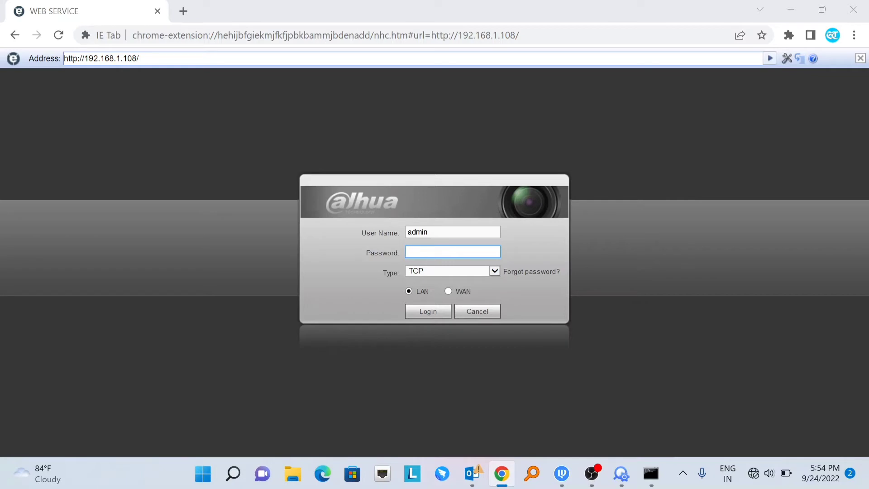
- Log in to the NVR as admin with the account password
type("*********")
left_click(420, 319)
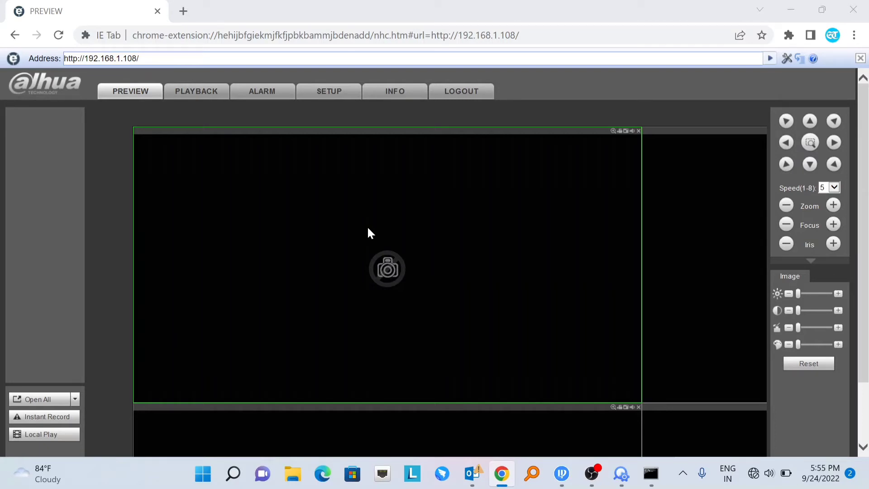
- Go to the SETUP area's camera Registration page
left_click(332, 95)
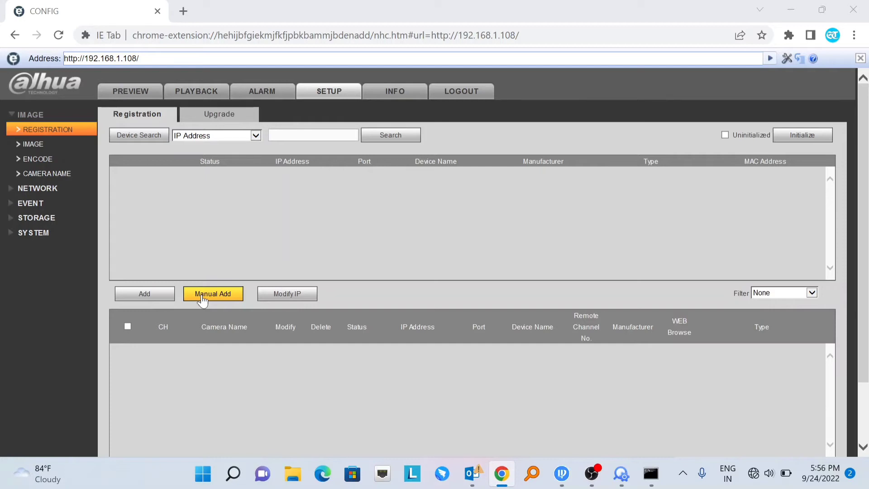
left_click(623, 480)
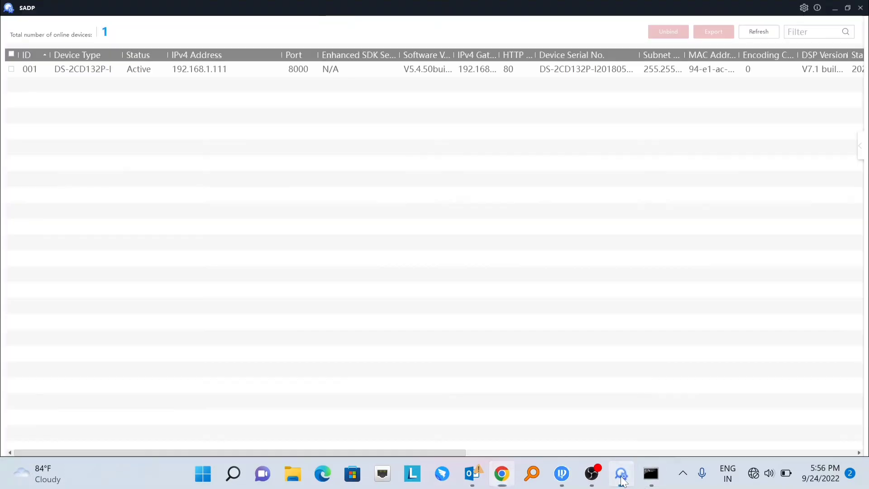
left_click(192, 71)
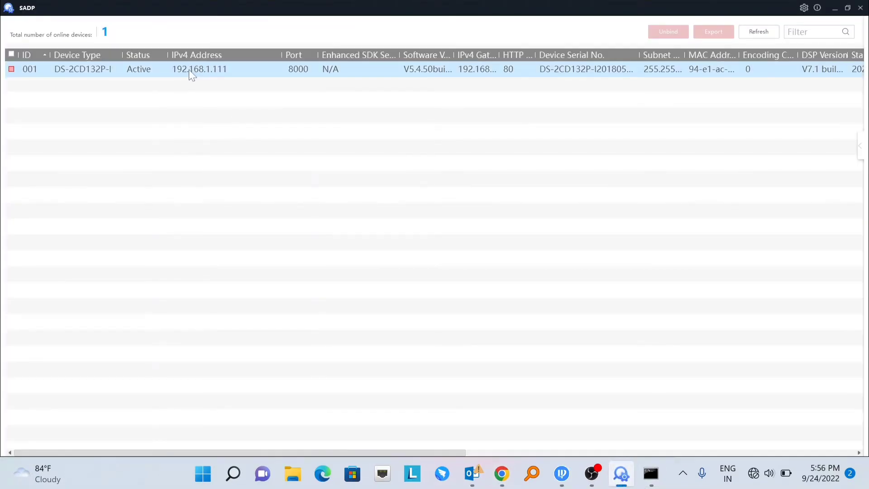
left_click(212, 77)
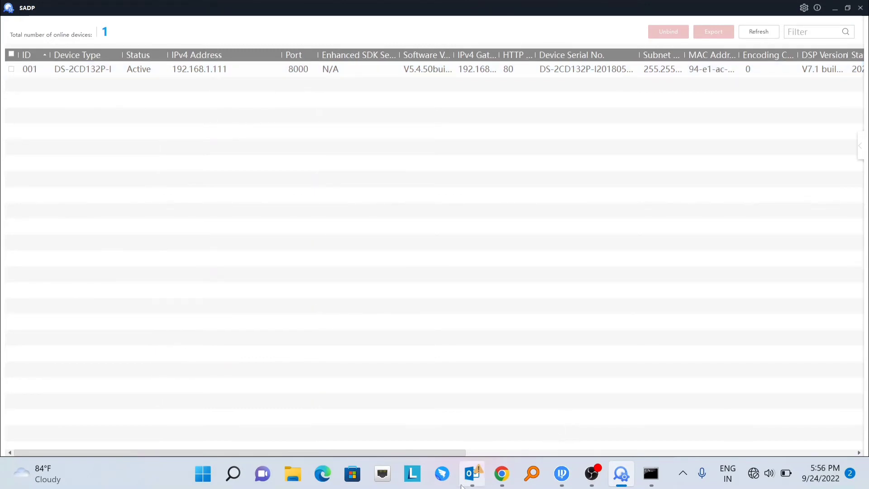
left_click(502, 475)
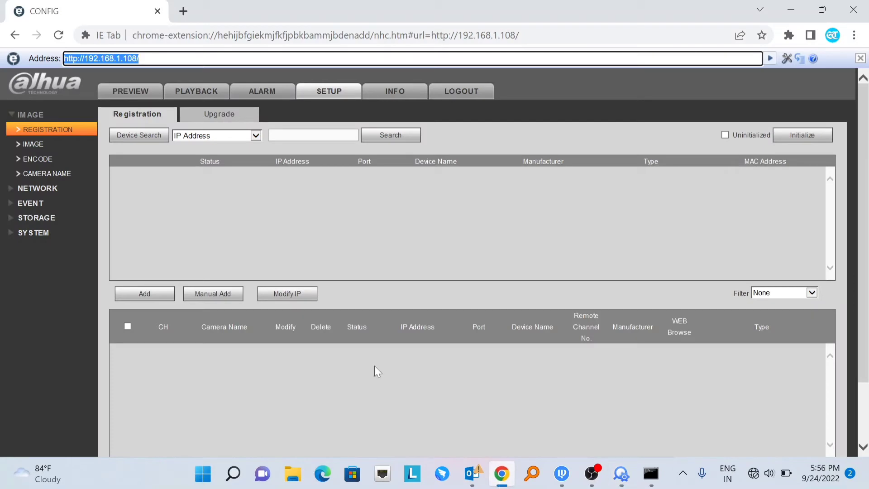
- Open the Manual Add form on the Registration page
left_click(209, 294)
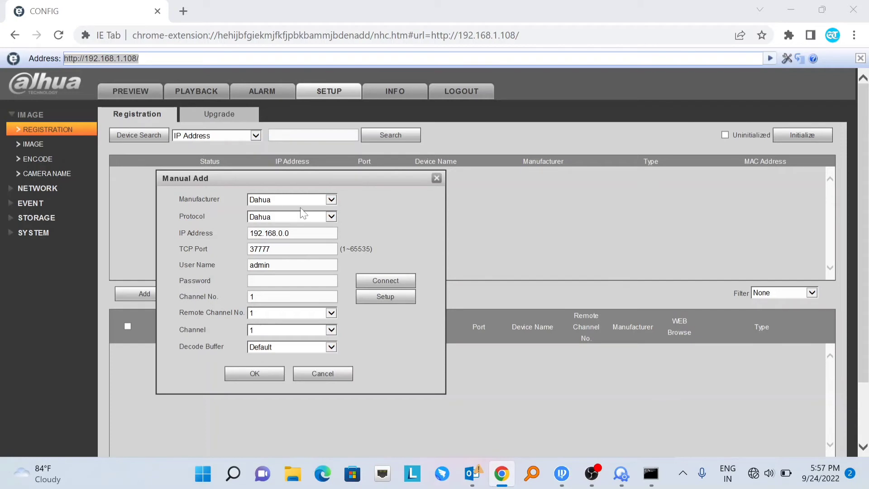
- Choose Onvif as the camera manufacturer in the Manual Add form
left_click(331, 200)
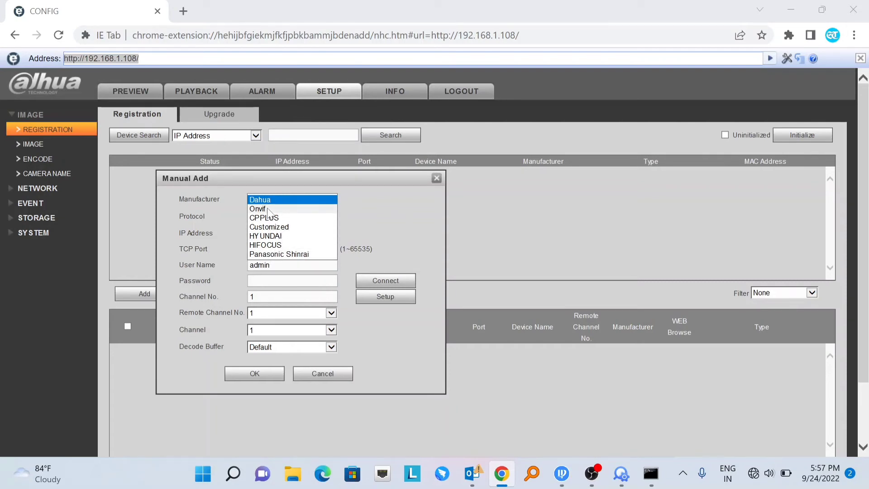
left_click(269, 210)
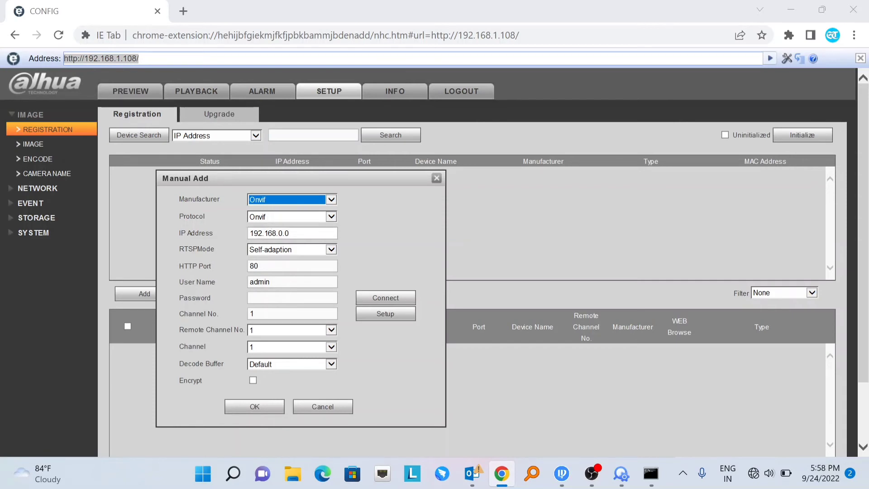
left_click(288, 233)
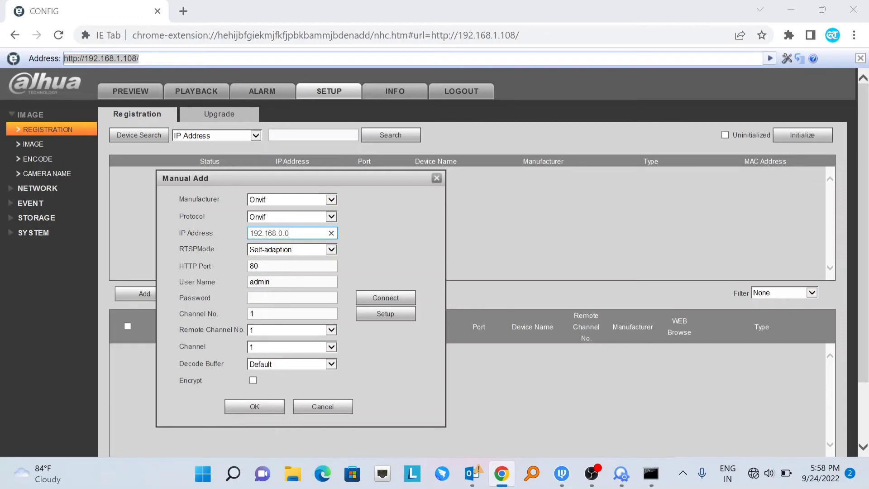
- Add the camera at IP 192.168.1.111 with user admin and the camera password
key("BackSpace")
key("BackSpace")
key("BackSpace")
type("1.111")
left_click(270, 282)
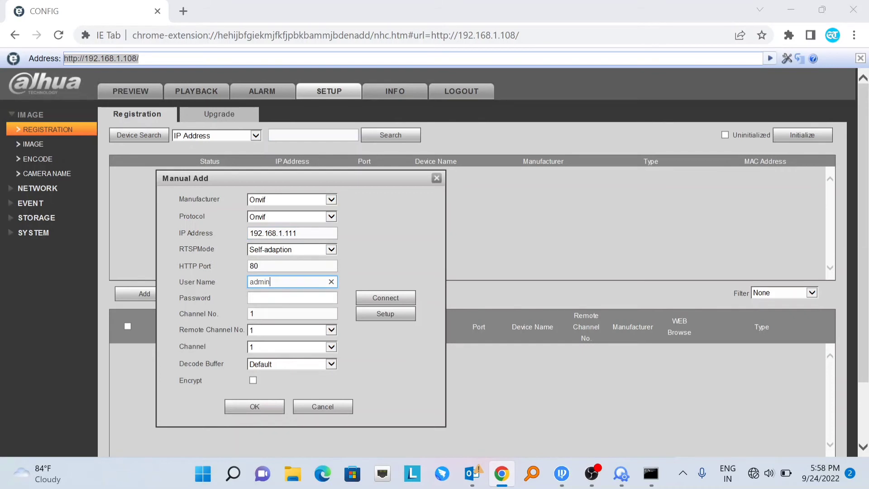
left_click(292, 298)
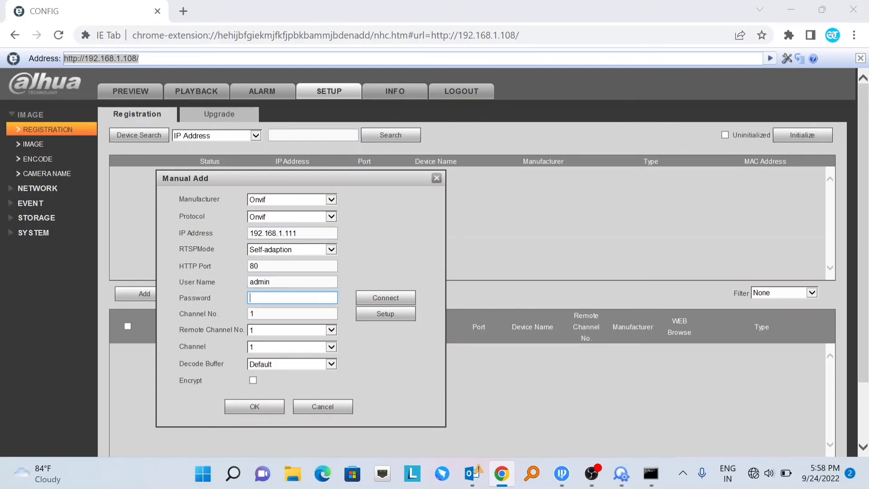
type("admin@123")
left_click(254, 408)
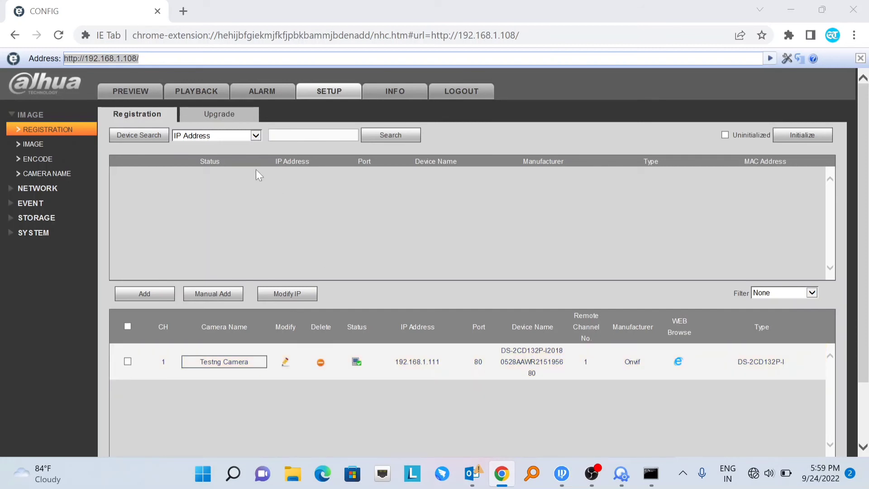
- On the Preview page, open the Testng Camera channel's live stream
left_click(131, 92)
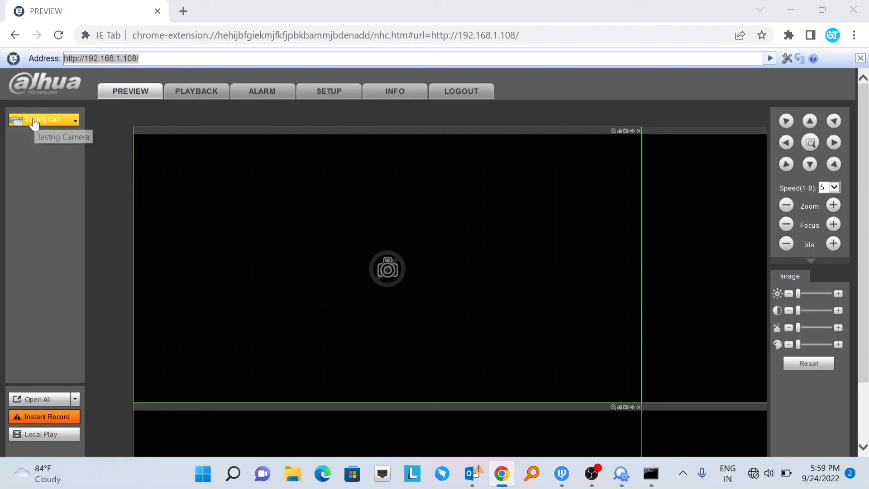
left_click(34, 124)
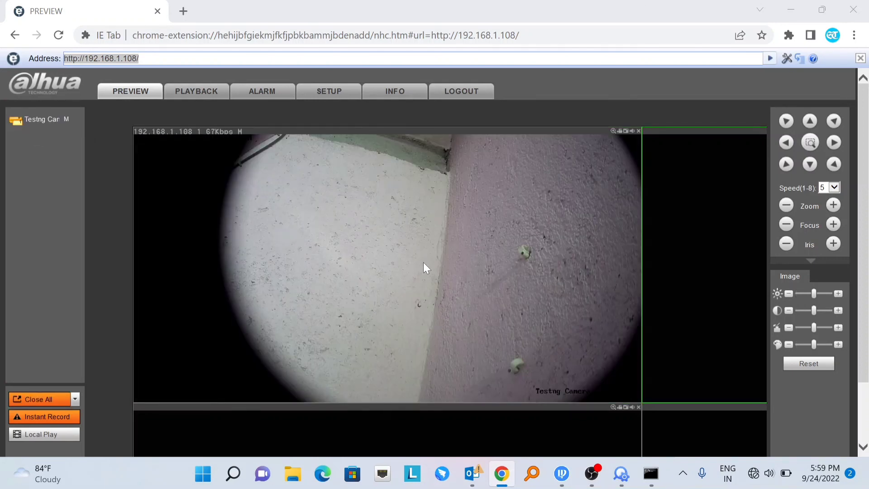